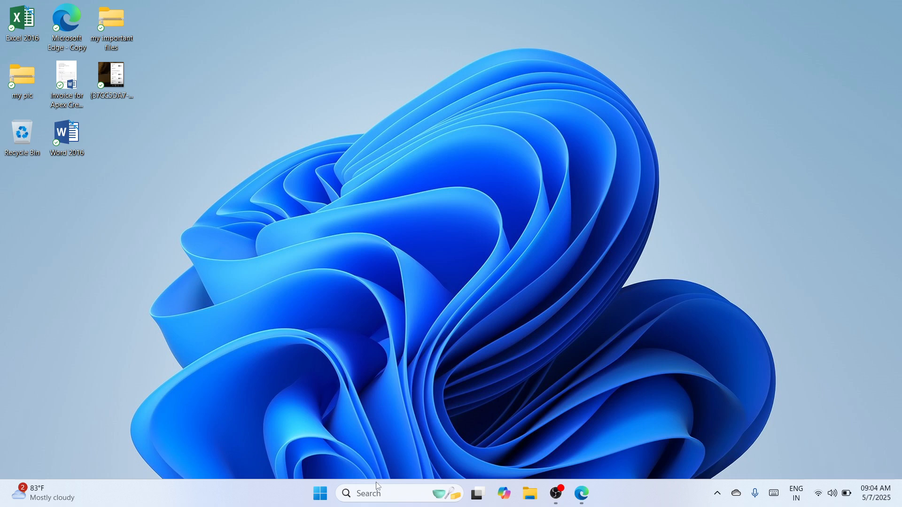
Open System Information, check the OS name and system type entries, and close it.
{"action": "left_click", "coordinate": [373, 494]}
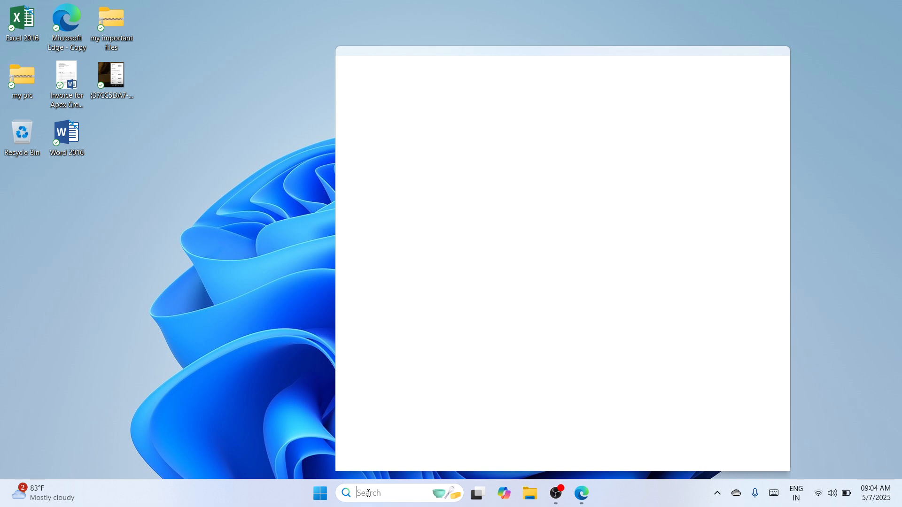
{"action": "type", "text": "info"}
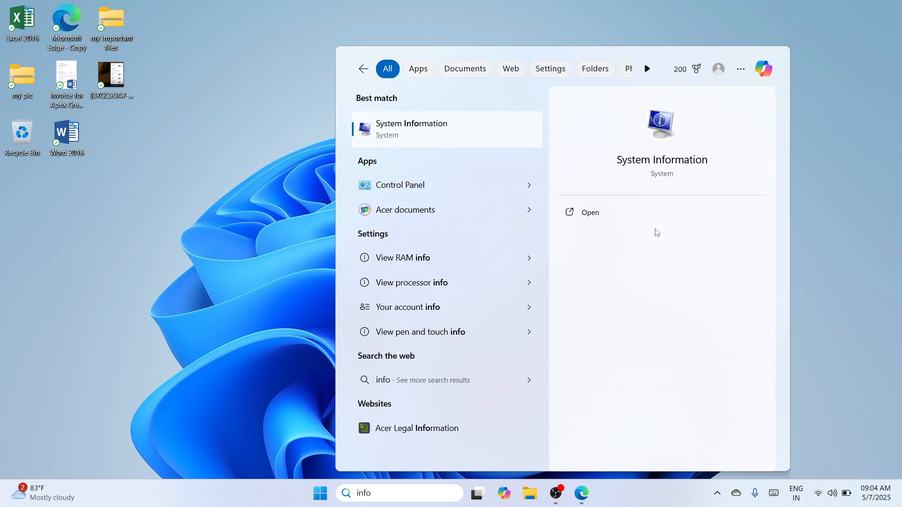
{"action": "left_click", "coordinate": [608, 217]}
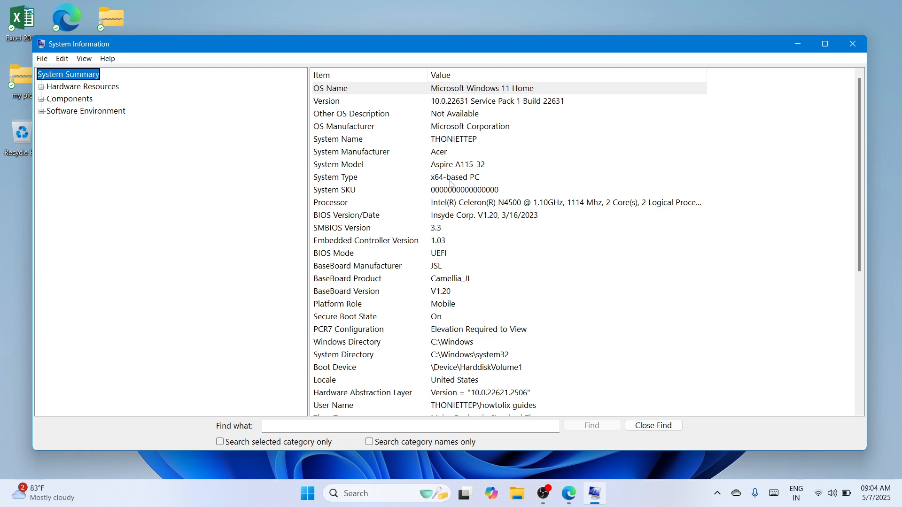
{"action": "left_click", "coordinate": [397, 182]}
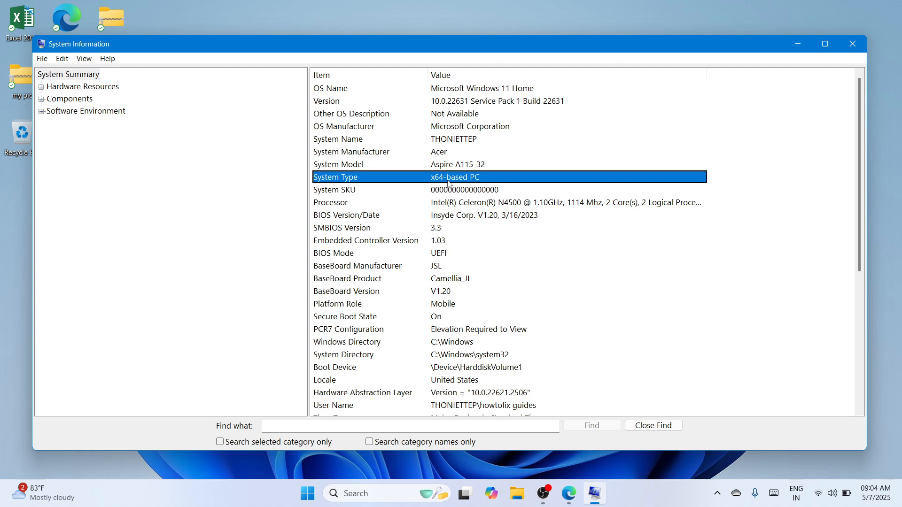
{"action": "left_click", "coordinate": [460, 87]}
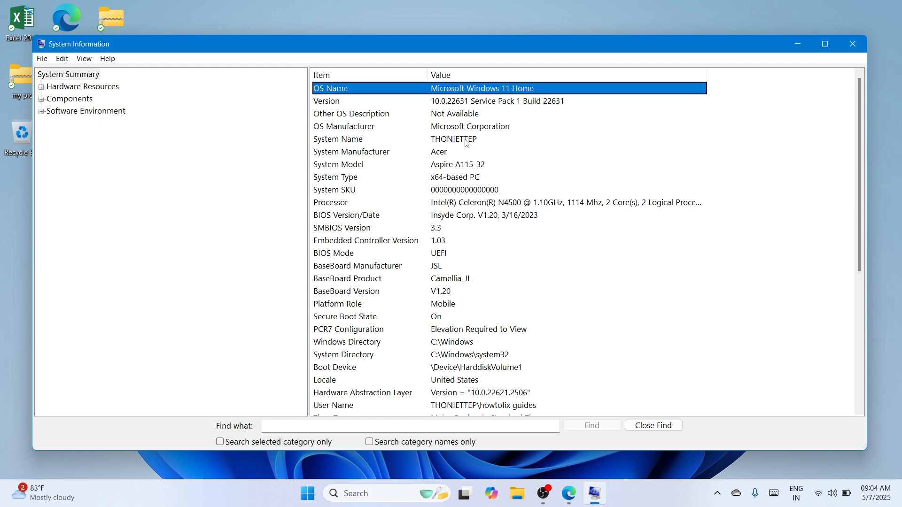
{"action": "left_click", "coordinate": [458, 176]}
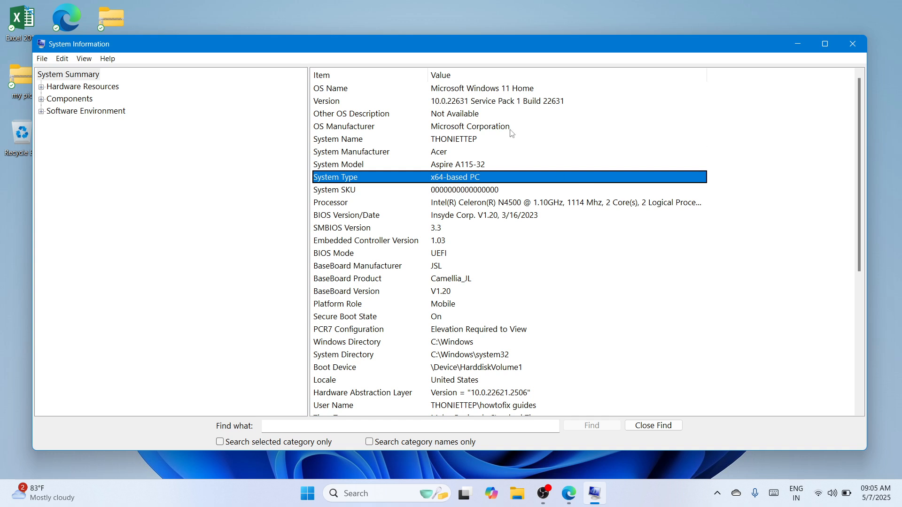
{"action": "left_click", "coordinate": [856, 44]}
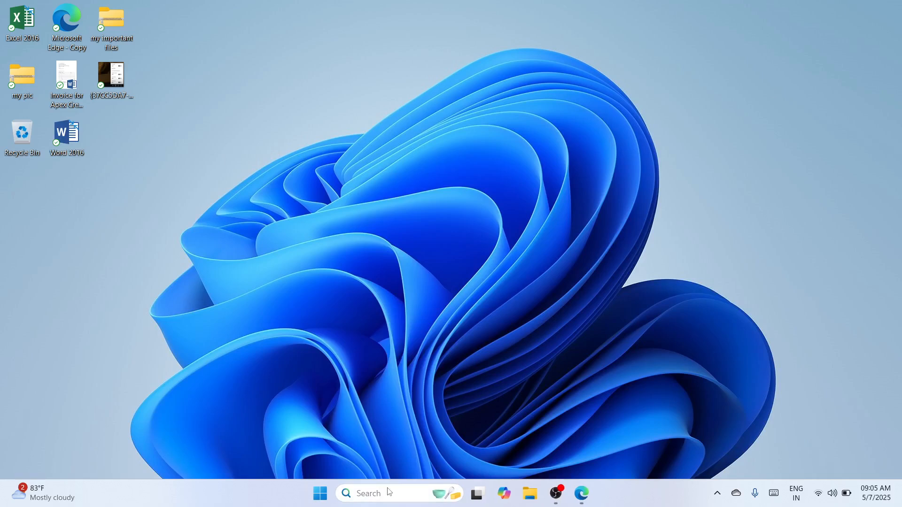
Open Google Chrome and search Google for "epson l3110 driver".
{"action": "left_click", "coordinate": [370, 492]}
{"action": "type", "text": "ch"}
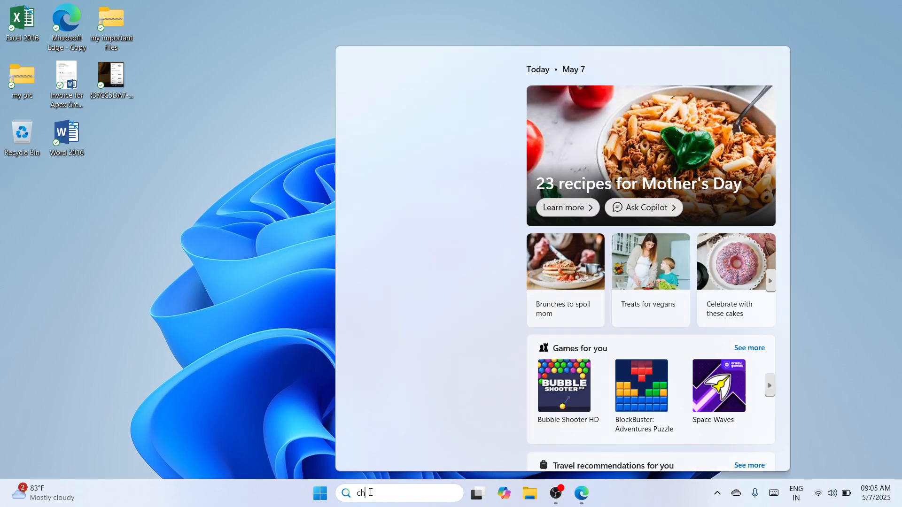
{"action": "type", "text": "rome"}
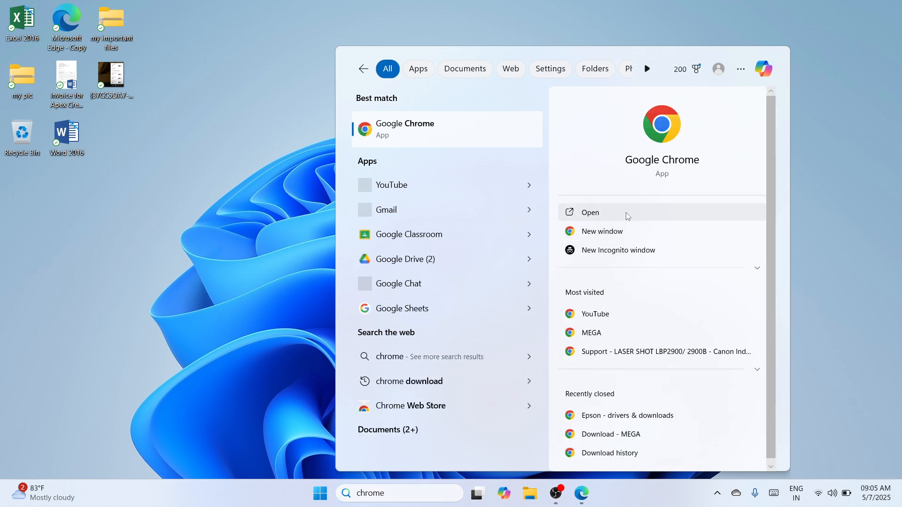
{"action": "left_click", "coordinate": [628, 215]}
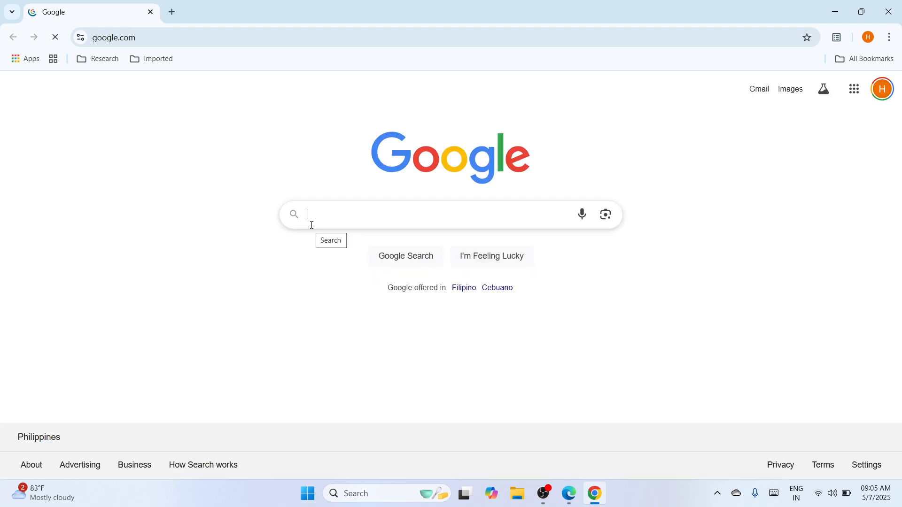
{"action": "type", "text": "epson"}
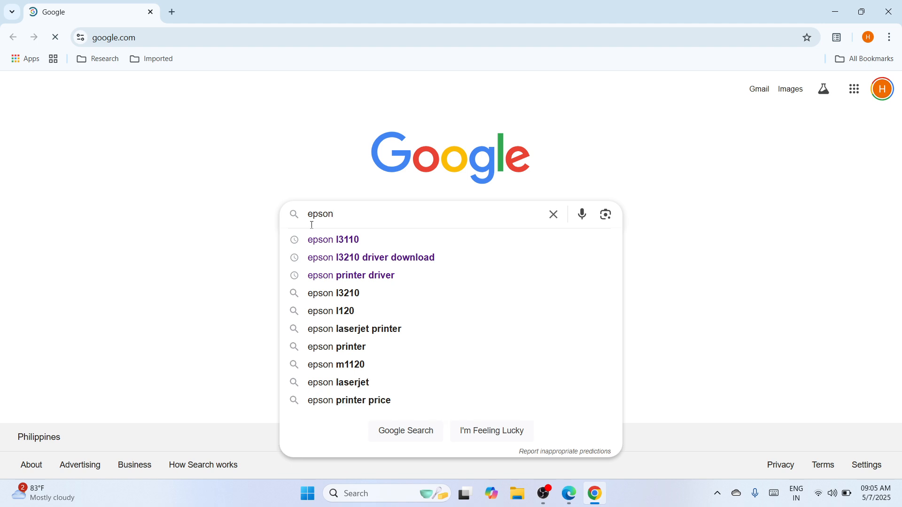
{"action": "type", "text": " l3110 dr"}
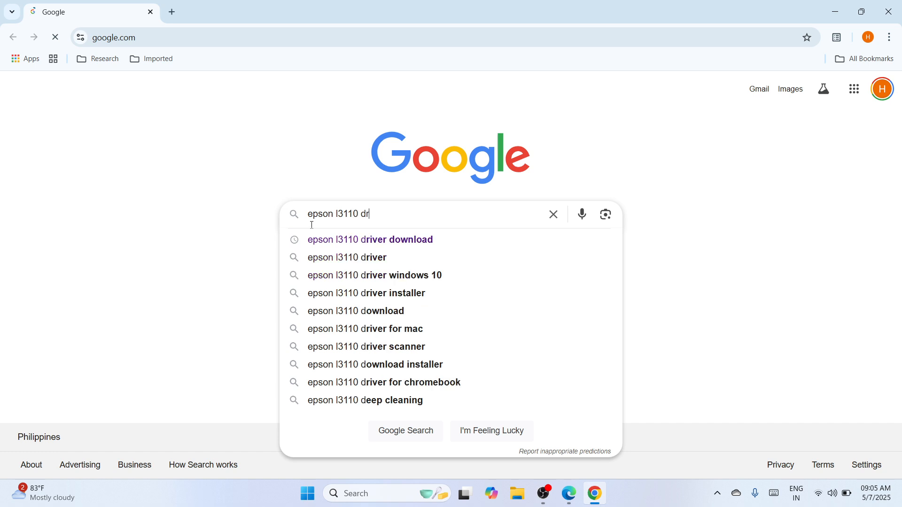
{"action": "type", "text": "iv"}
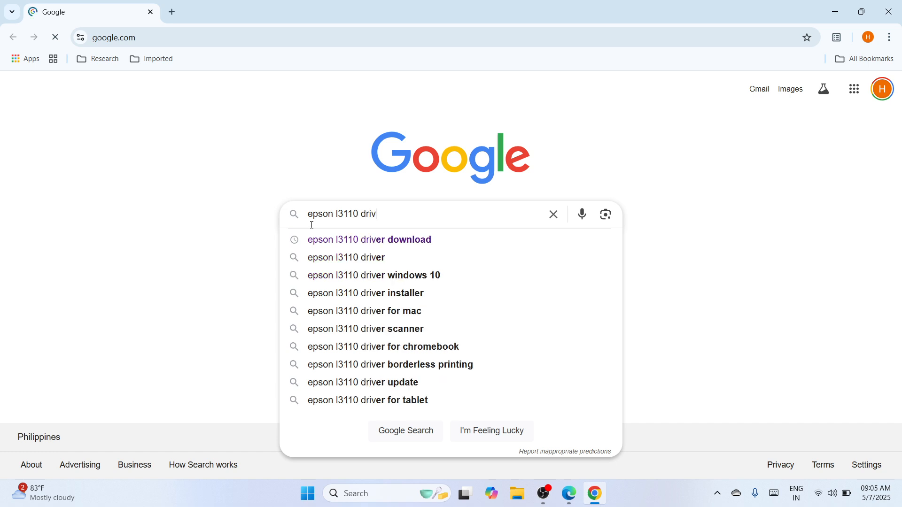
{"action": "type", "text": "er"}
{"action": "key", "text": "Return"}
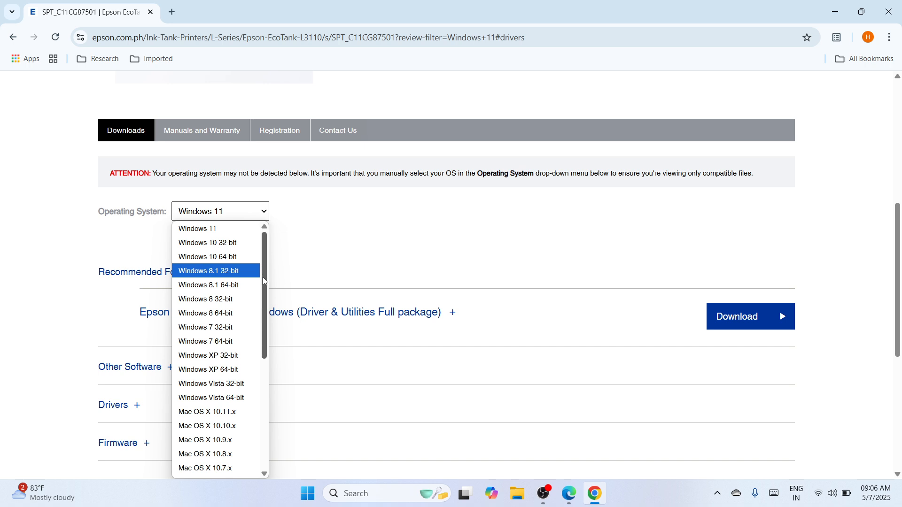
On Epson's L3110 support page, set the operating system to Windows 11 and request the Printer Driver for Win 64bit download.
{"action": "left_click", "coordinate": [198, 230]}
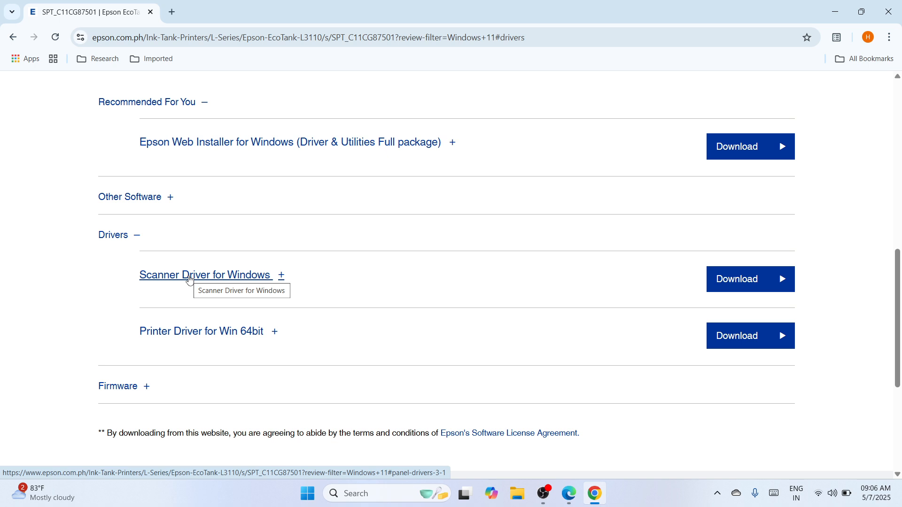
{"action": "left_click", "coordinate": [746, 337]}
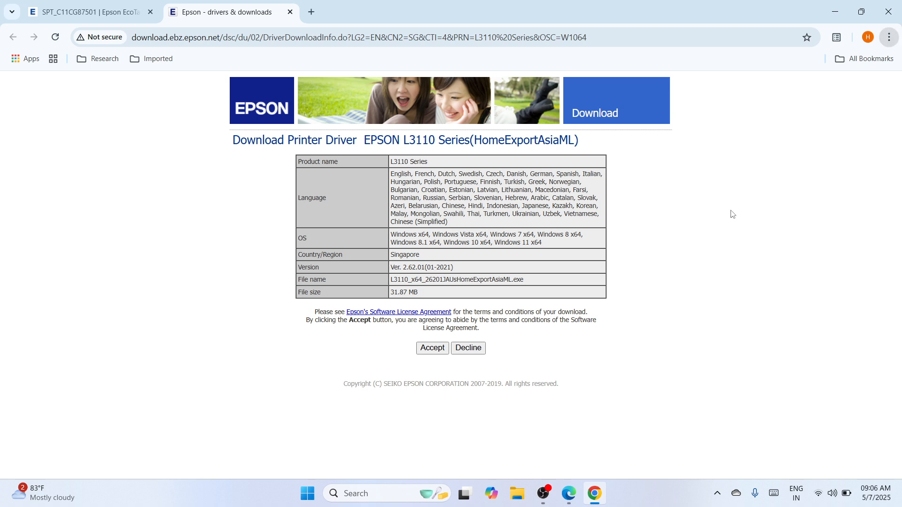
Move the downloaded L3110_x64_26201JAUsHomeExportAsiaML (1) installer from the Downloads folder to the middle of the desktop, closing File Explorer and Chrome.
{"action": "key", "text": "ctrl+j"}
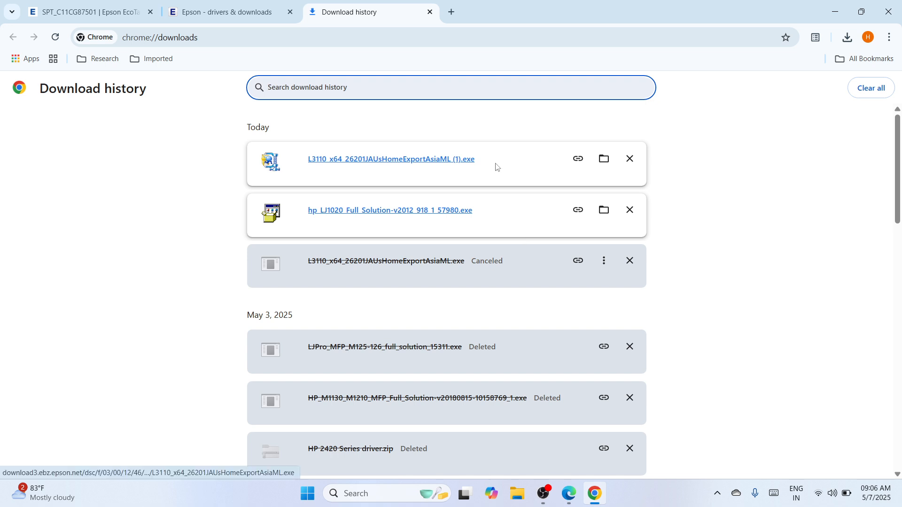
{"action": "left_click", "coordinate": [604, 159]}
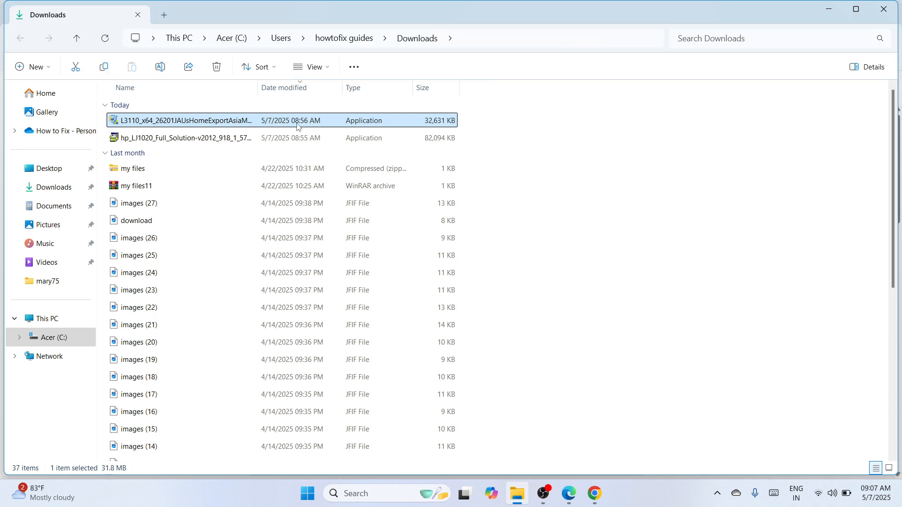
{"action": "right_click", "coordinate": [272, 122]}
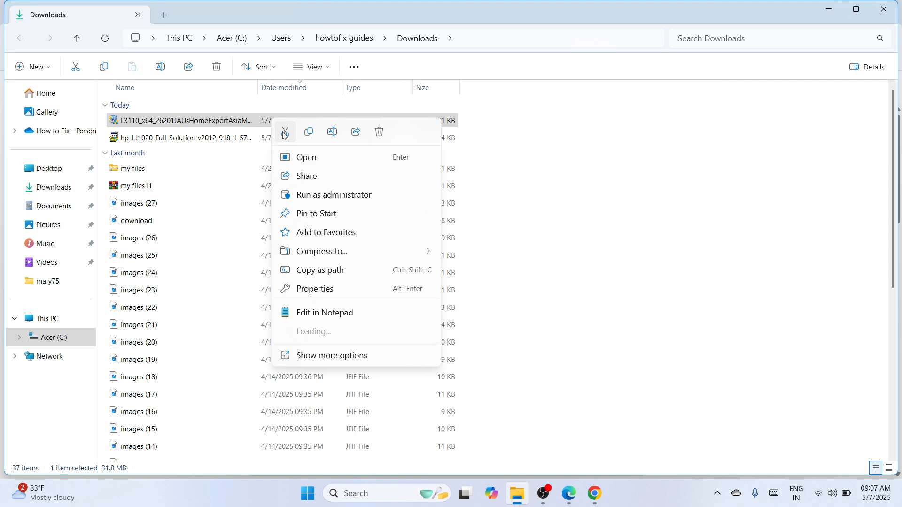
{"action": "left_click", "coordinate": [284, 133]}
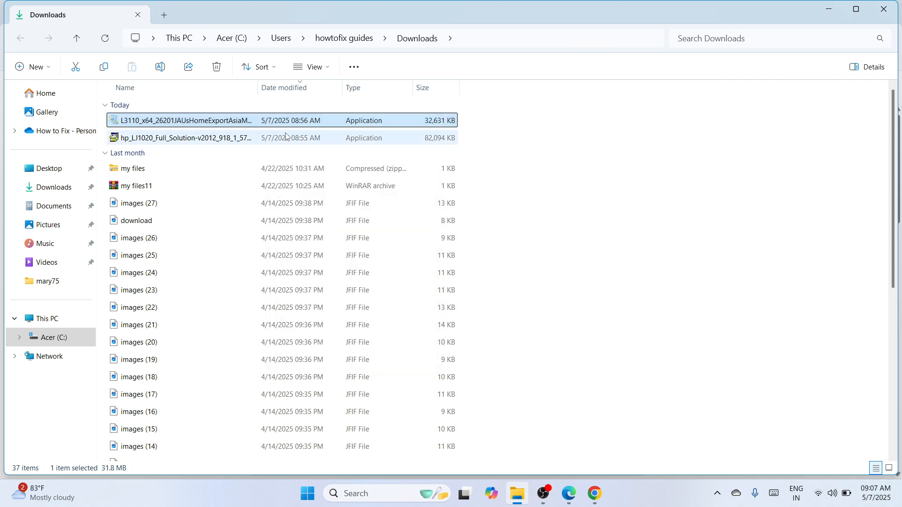
{"action": "left_click", "coordinate": [890, 15]}
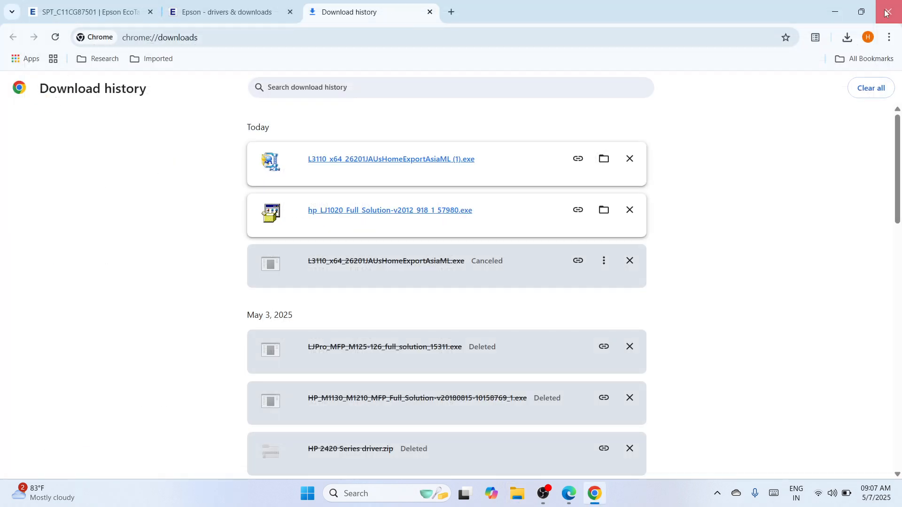
{"action": "left_click", "coordinate": [886, 13]}
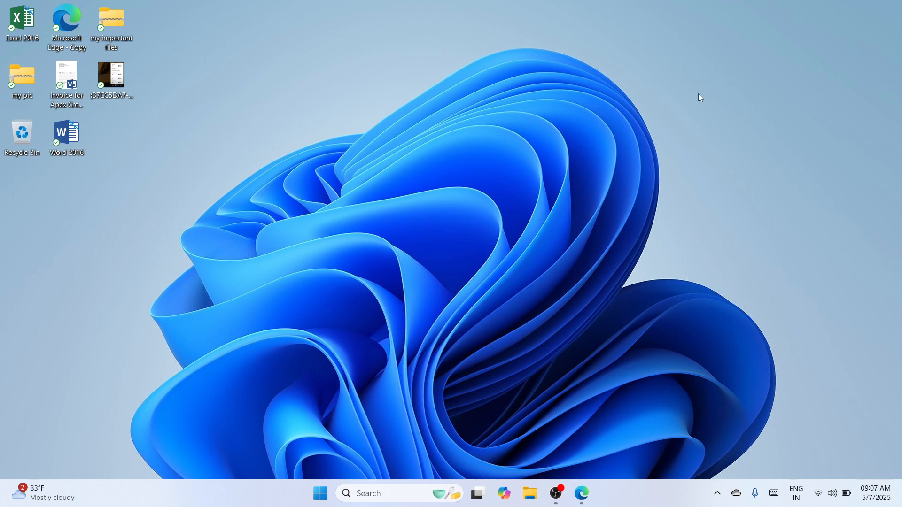
{"action": "right_click", "coordinate": [514, 78]}
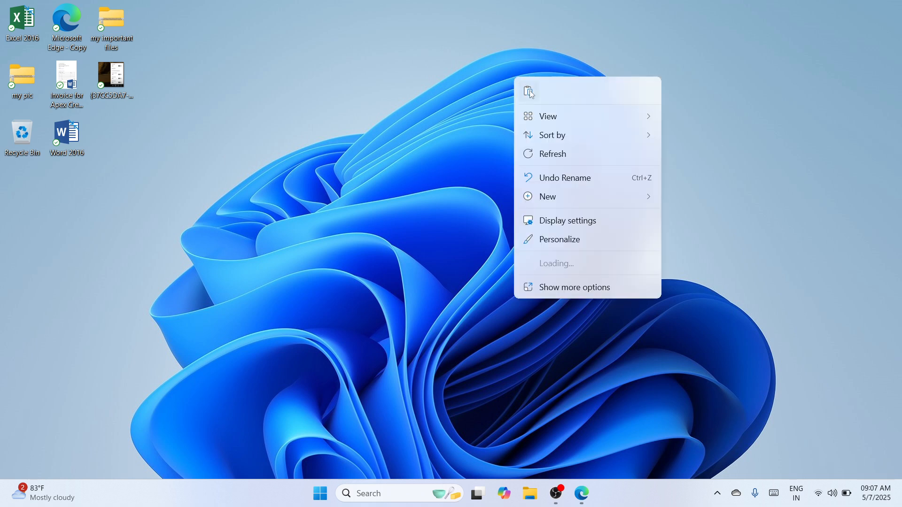
{"action": "left_click", "coordinate": [529, 92]}
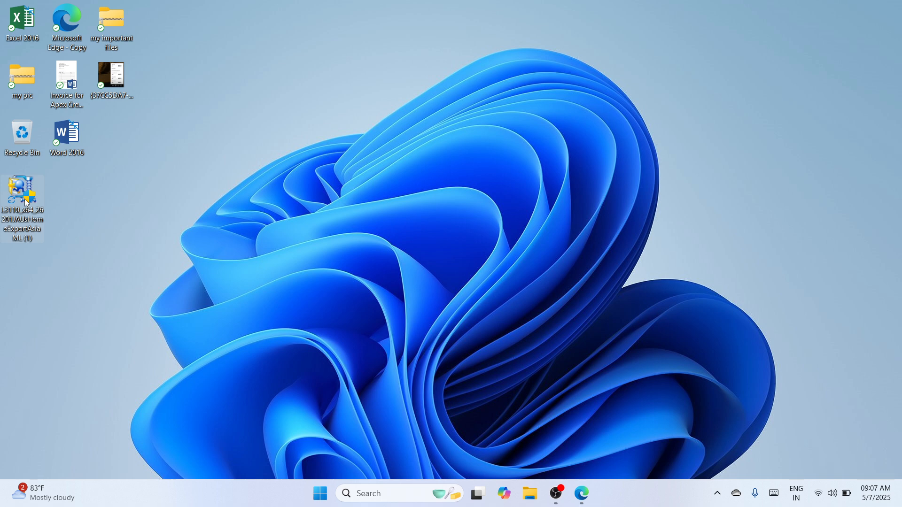
{"action": "left_click", "coordinate": [427, 183]}
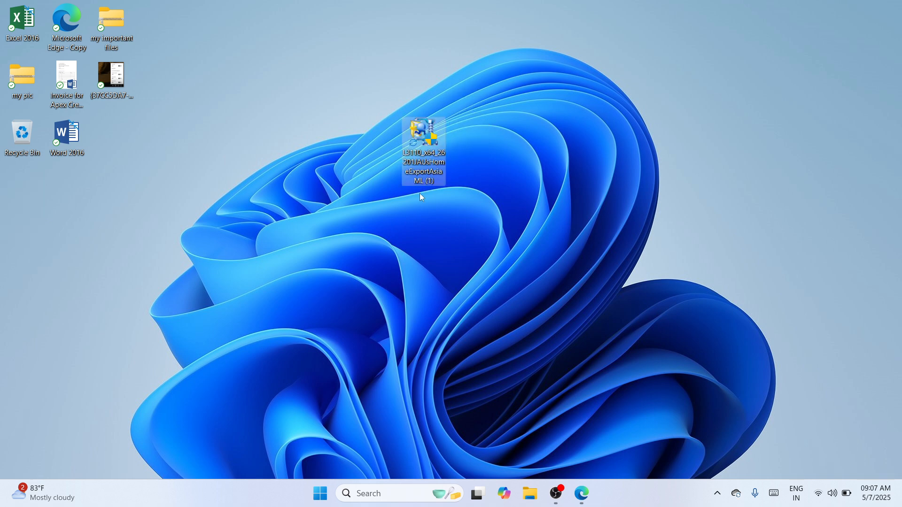
{"action": "left_click", "coordinate": [421, 195]}
Extract the L3110 installer with WinRAR into a folder named after it, and place that folder beside the installer.
{"action": "double_click", "coordinate": [415, 153]}
{"action": "right_click", "coordinate": [415, 153]}
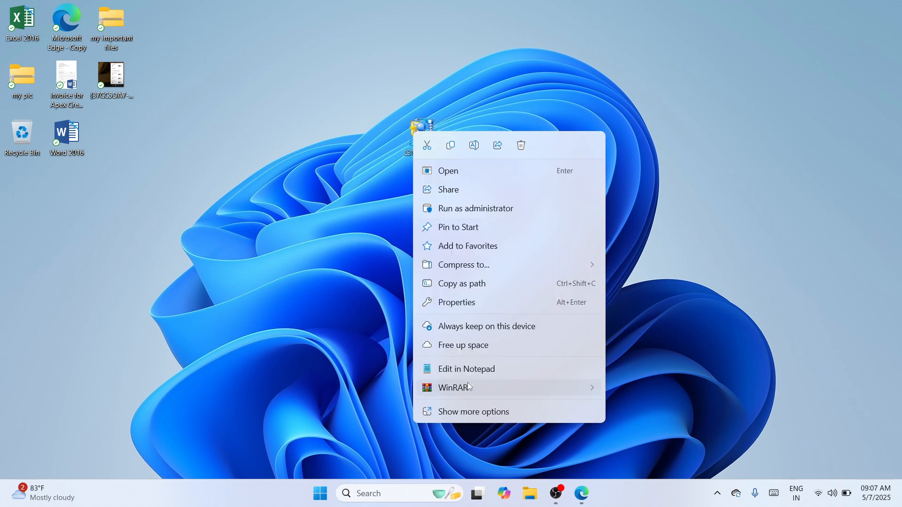
{"action": "mouse_move", "coordinate": [468, 385]}
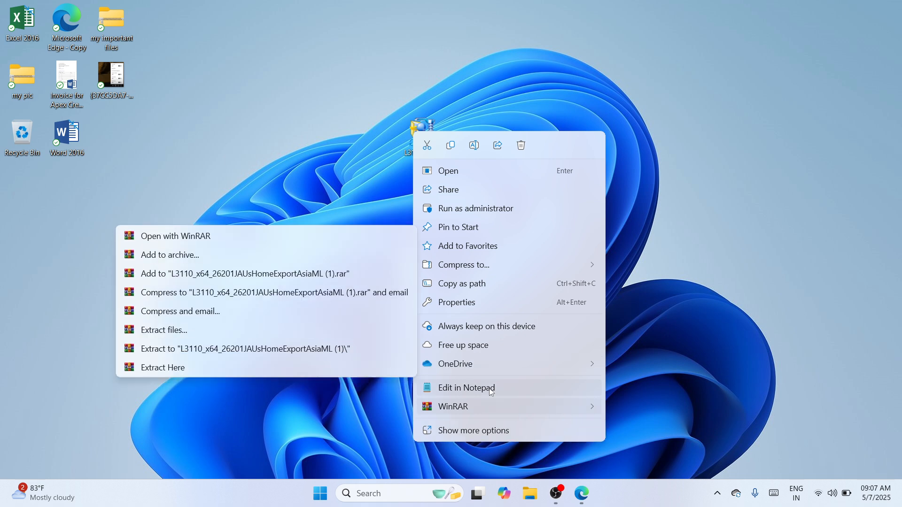
{"action": "mouse_move", "coordinate": [486, 405]}
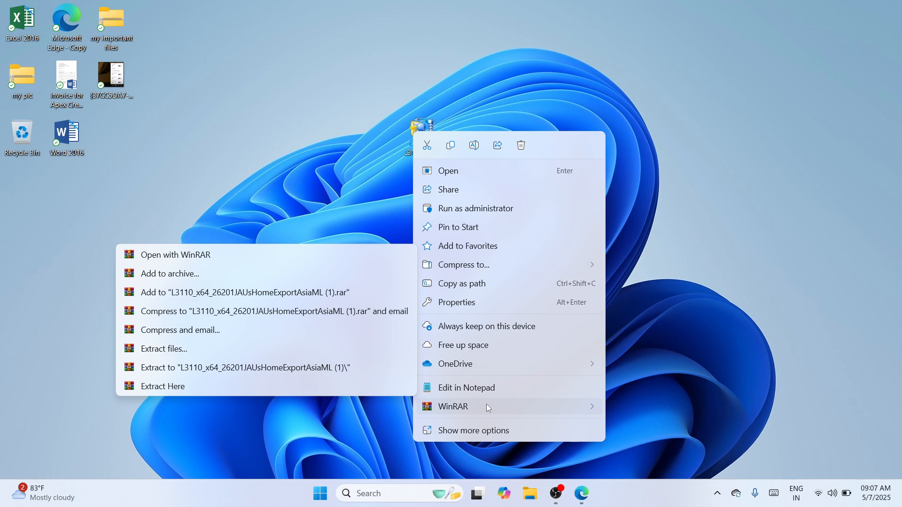
{"action": "left_click", "coordinate": [288, 368]}
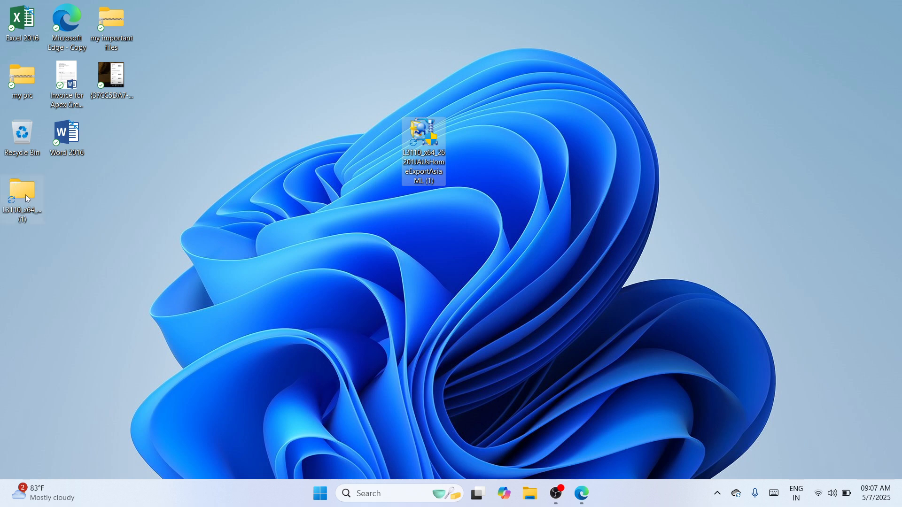
{"action": "left_click_drag", "start_coordinate": [25, 194], "coordinate": [374, 131]}
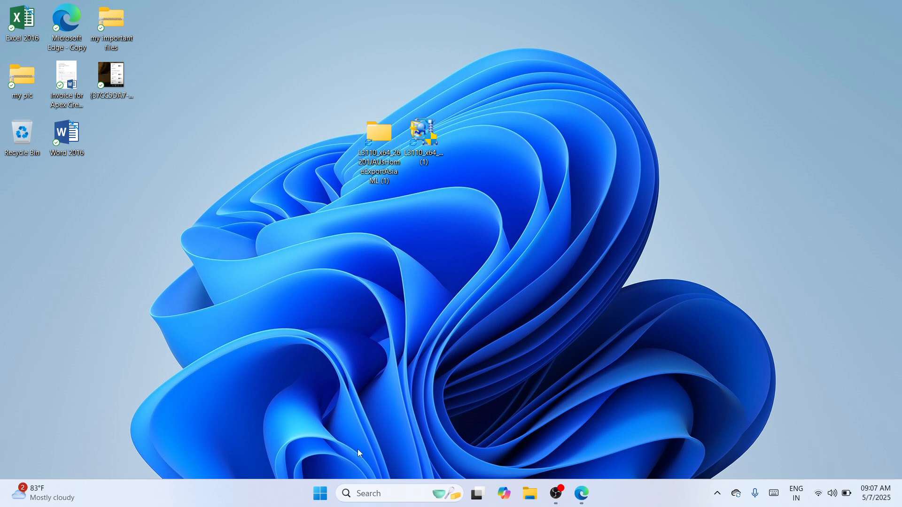
Open Windows Settings and go to the Printers & scanners page under Bluetooth & devices.
{"action": "left_click", "coordinate": [367, 491]}
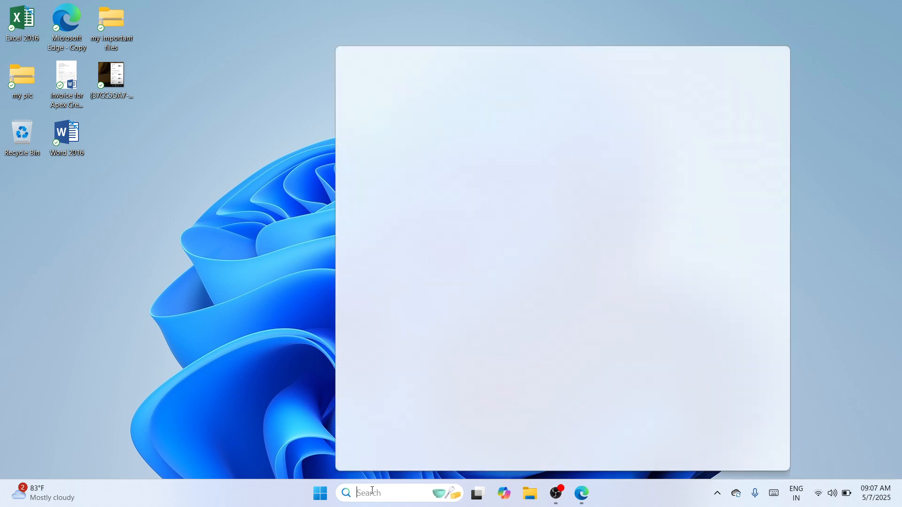
{"action": "type", "text": "set"}
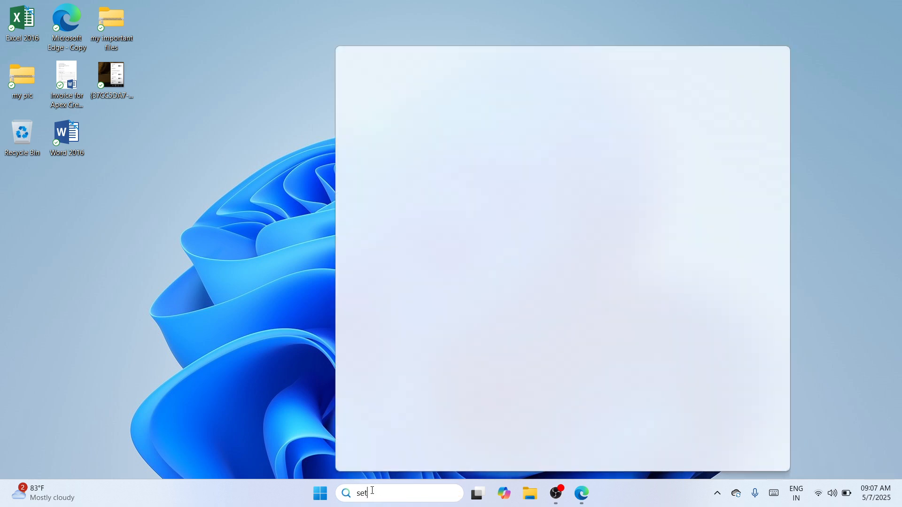
{"action": "type", "text": "tings"}
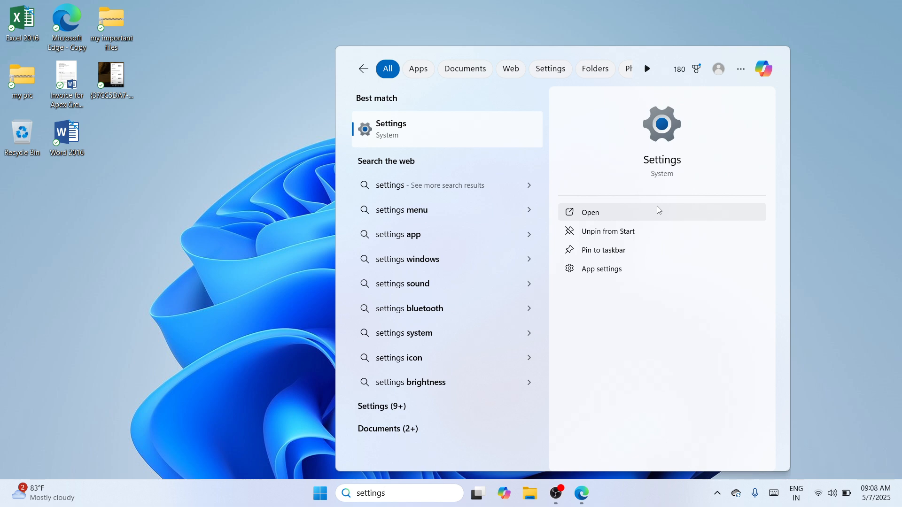
{"action": "left_click", "coordinate": [628, 210]}
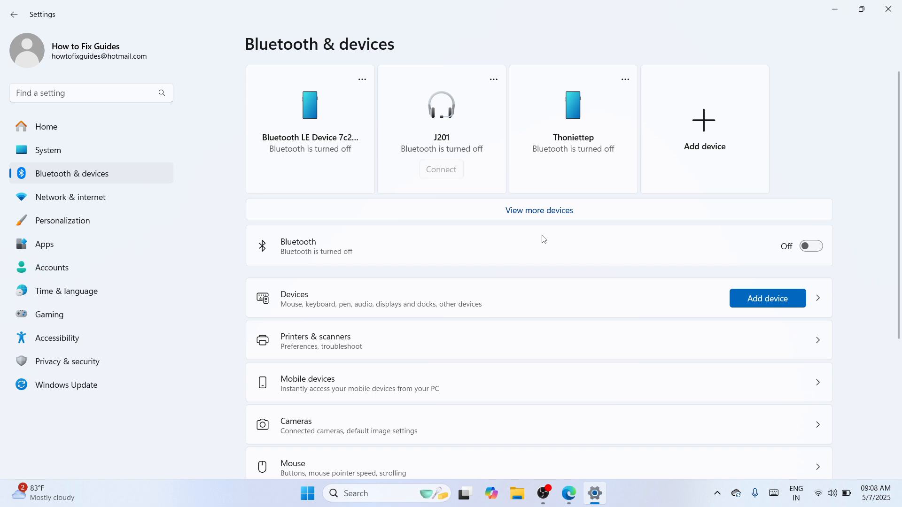
{"action": "left_click", "coordinate": [360, 348]}
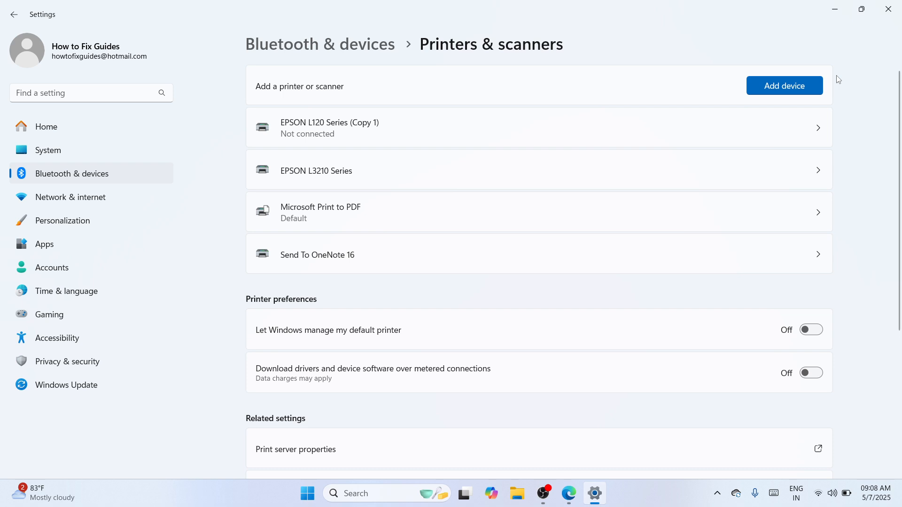
Start manually adding a local printer with manual settings, using the existing port USB001 (Virtual printer port for USB).
{"action": "left_click", "coordinate": [793, 85]}
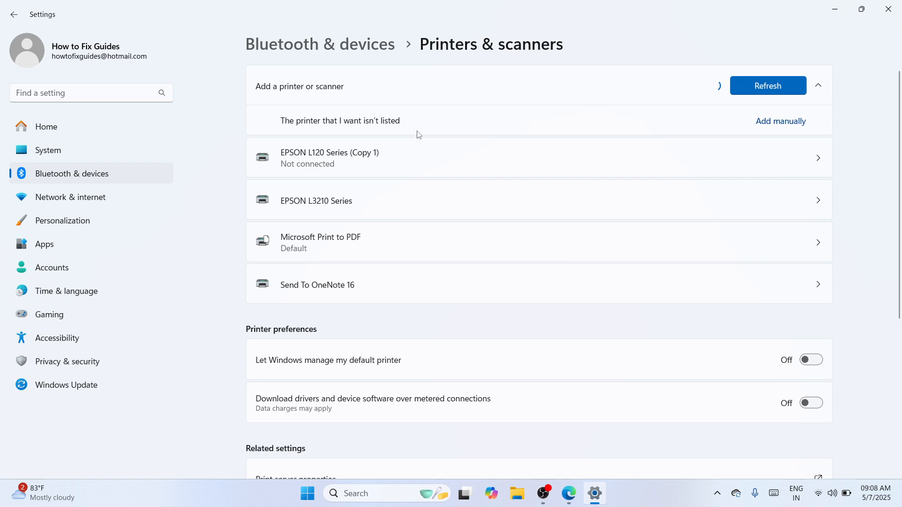
{"action": "left_click", "coordinate": [774, 123]}
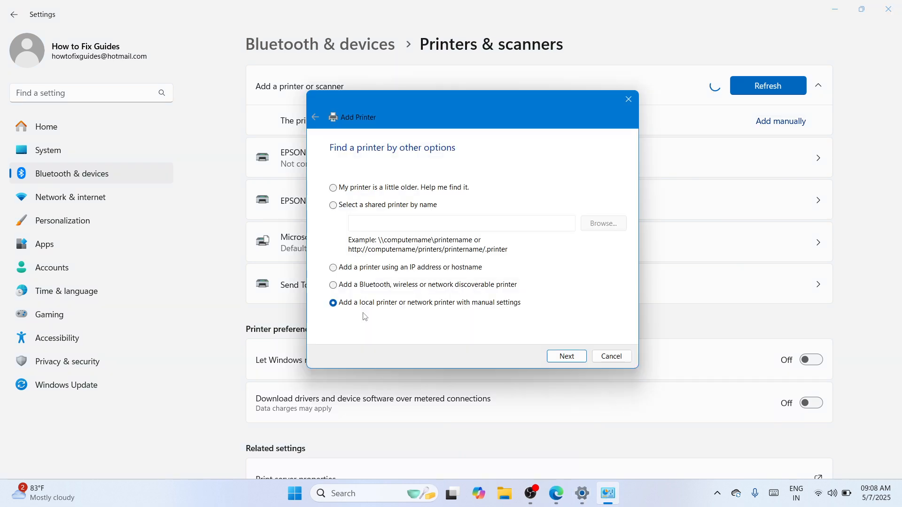
{"action": "left_click", "coordinate": [565, 357]}
{"action": "left_click", "coordinate": [557, 197]}
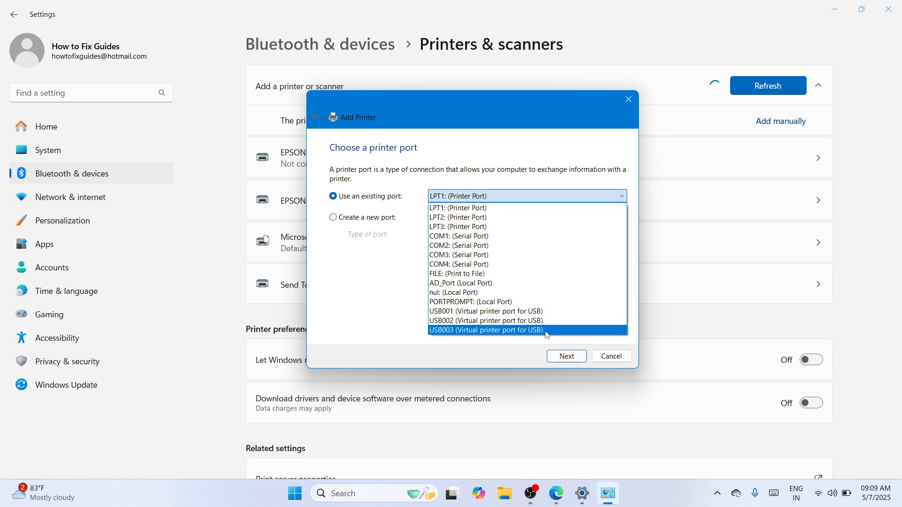
{"action": "left_click", "coordinate": [554, 311]}
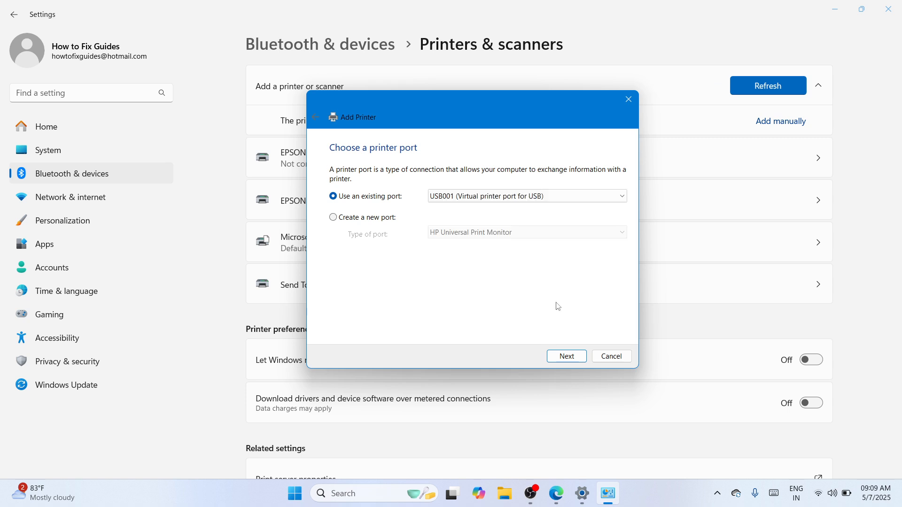
{"action": "left_click", "coordinate": [561, 353]}
Load the printer driver from disk using the .inf file inside the extracted L3110_x64_26201JAUsHomeExportAsiaML (1) folder on the desktop.
{"action": "left_click", "coordinate": [587, 312]}
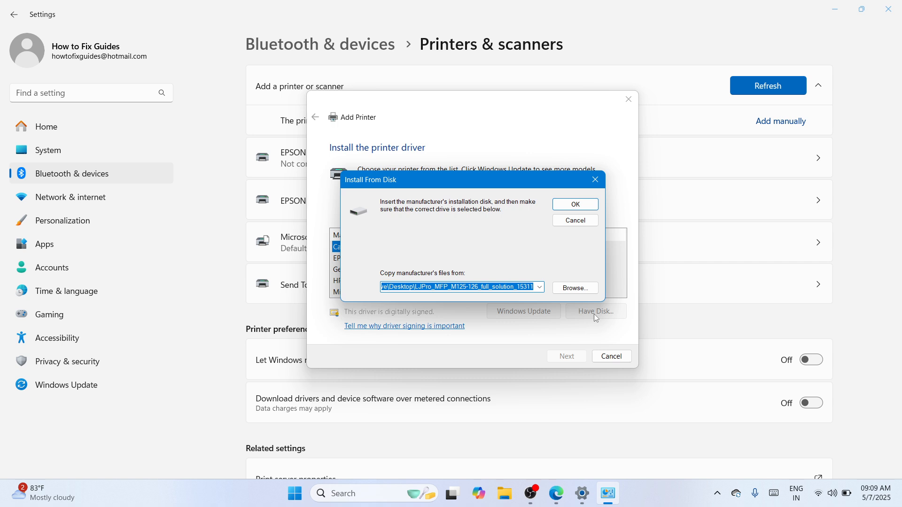
{"action": "left_click", "coordinate": [576, 288]}
{"action": "left_click", "coordinate": [517, 303]}
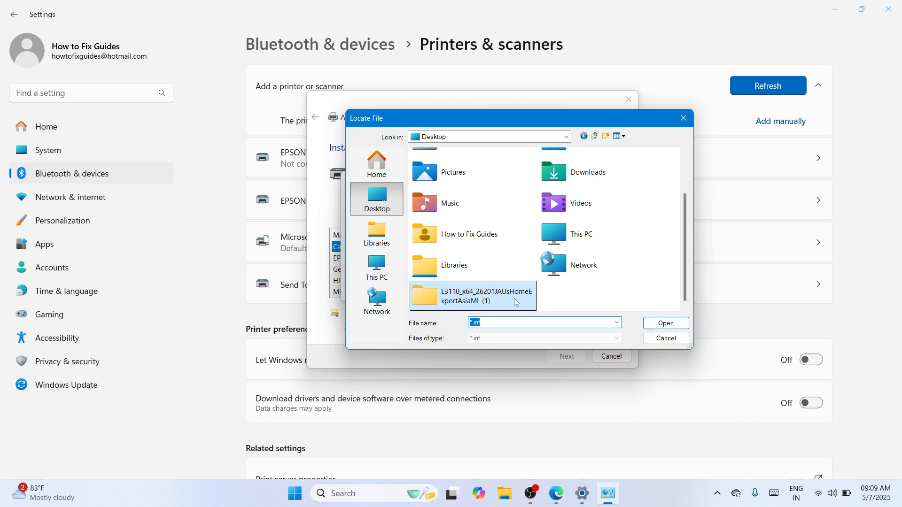
{"action": "double_click", "coordinate": [516, 303]}
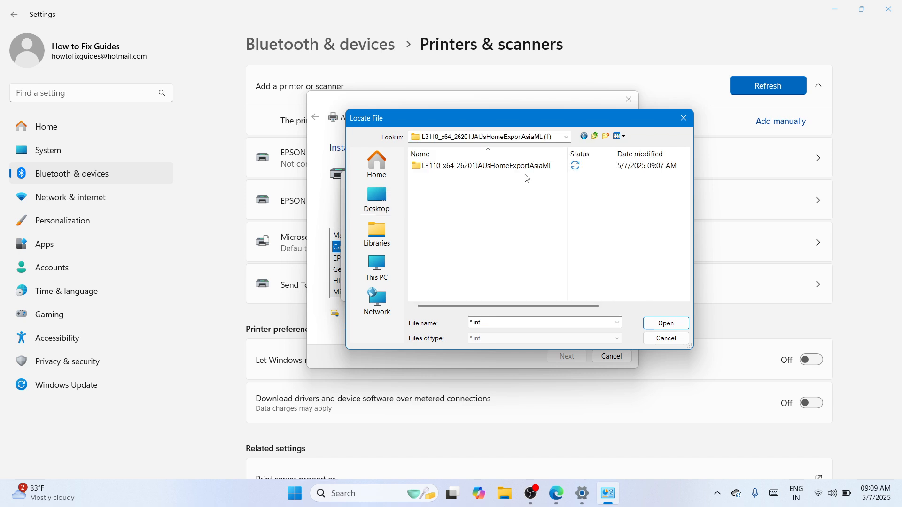
{"action": "double_click", "coordinate": [525, 168]}
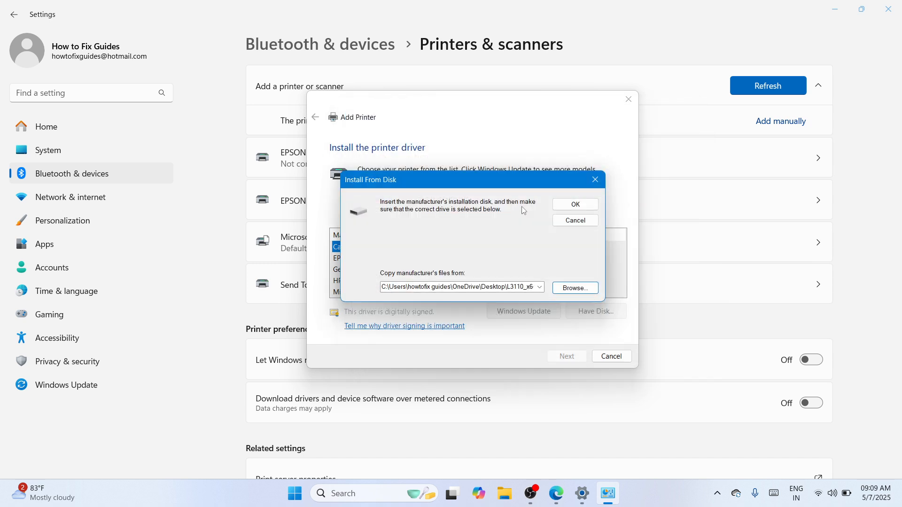
{"action": "key", "text": "Return"}
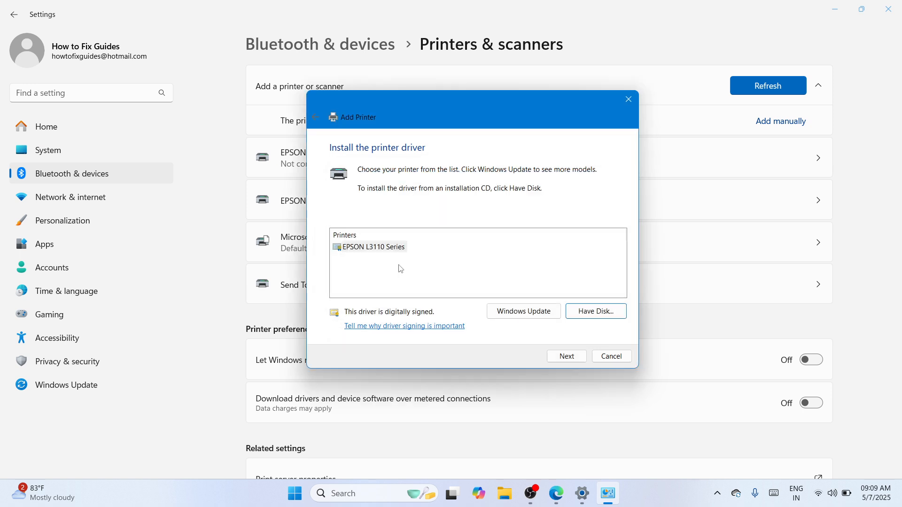
Install the EPSON L3110 Series printer shared under the name EPSON L3110 Series, without setting it as the default printer.
{"action": "left_click", "coordinate": [563, 358]}
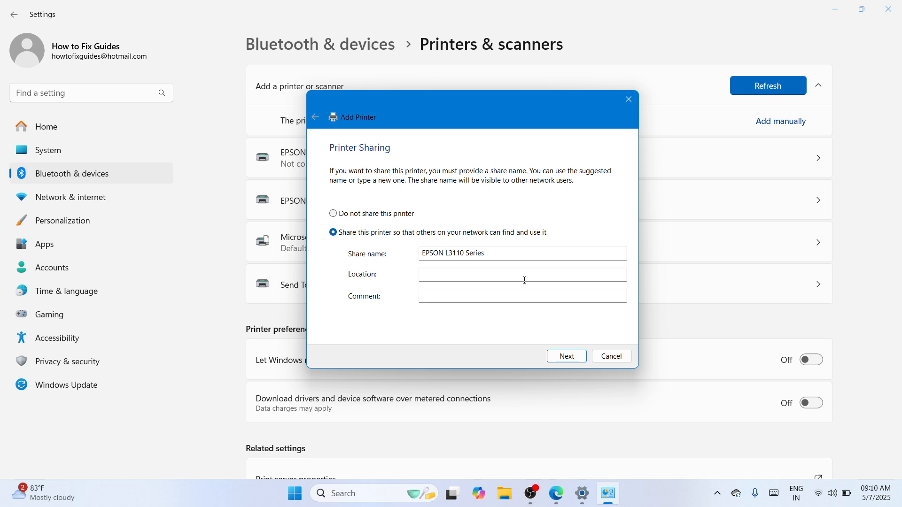
{"action": "key", "text": "Return"}
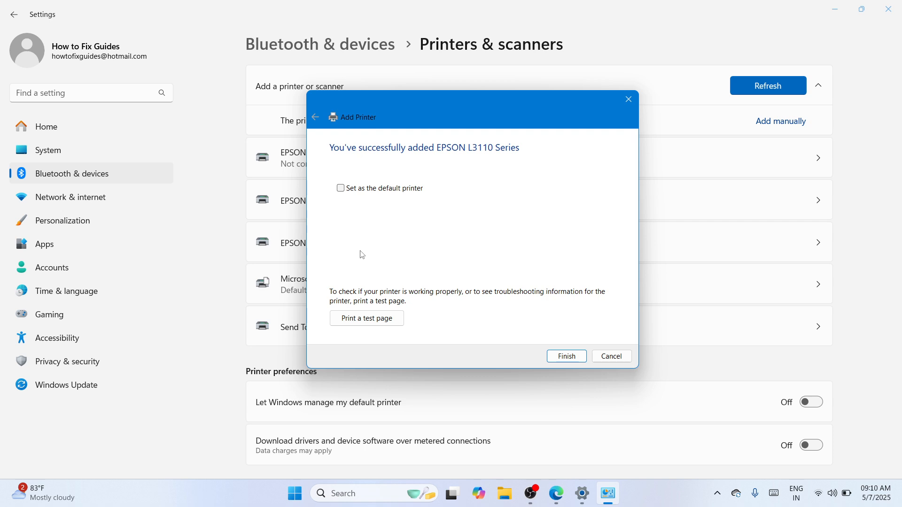
{"action": "left_click", "coordinate": [573, 356]}
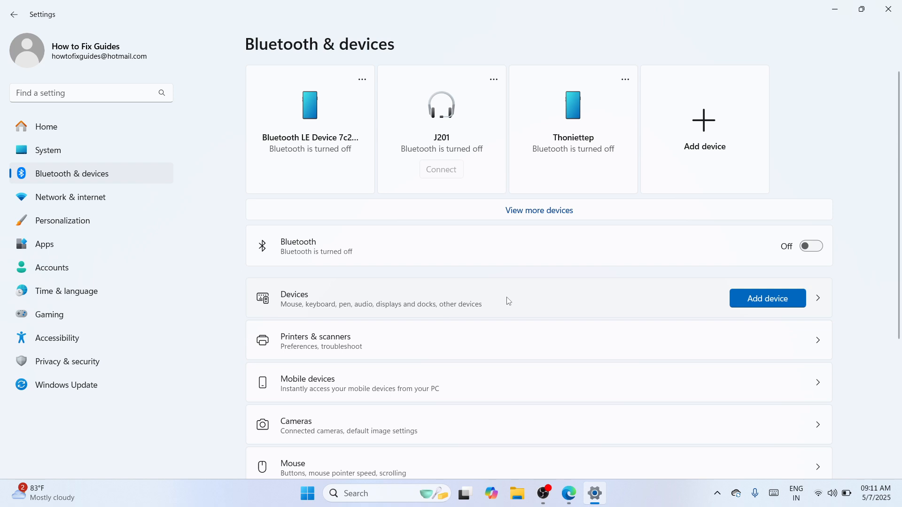
Check the printers listed in Control Panel's Devices and Printers, then close that window and Settings.
{"action": "left_click", "coordinate": [508, 301]}
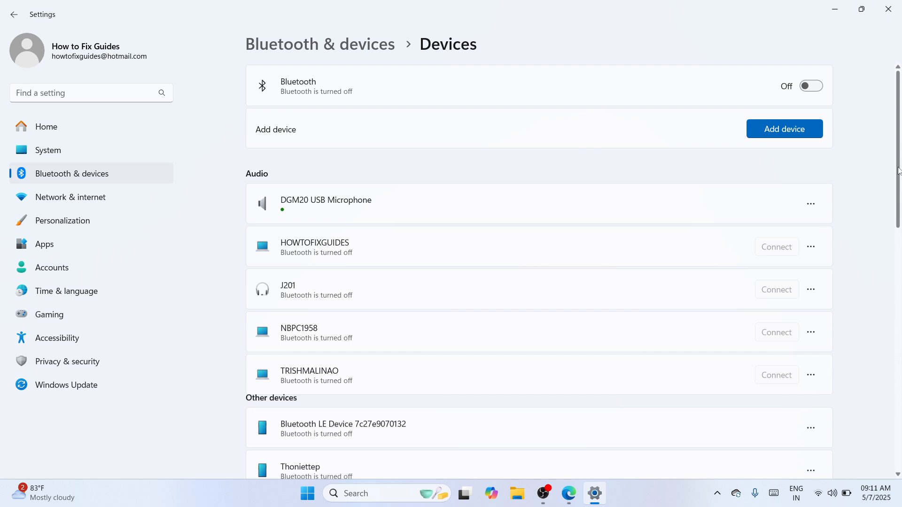
{"action": "scroll", "coordinate": [642, 337], "scroll_direction": "down", "scroll_amount": 10}
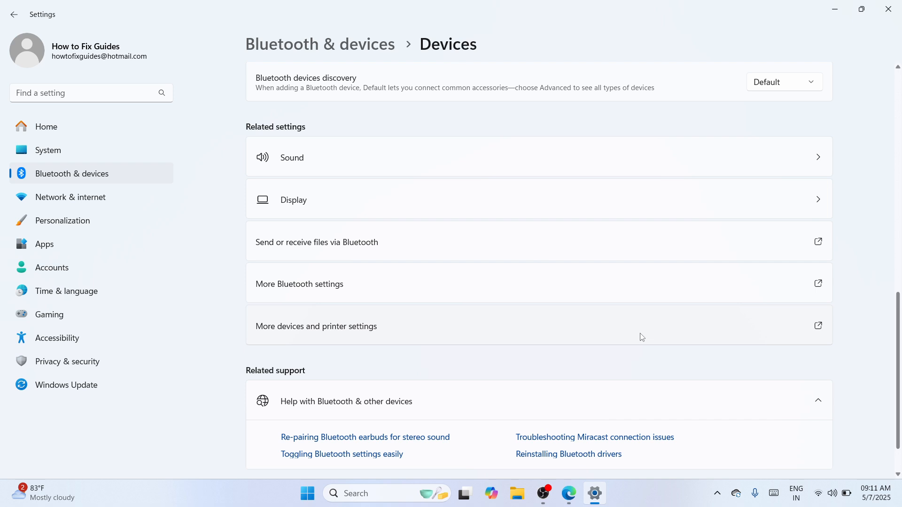
{"action": "left_click", "coordinate": [641, 337]}
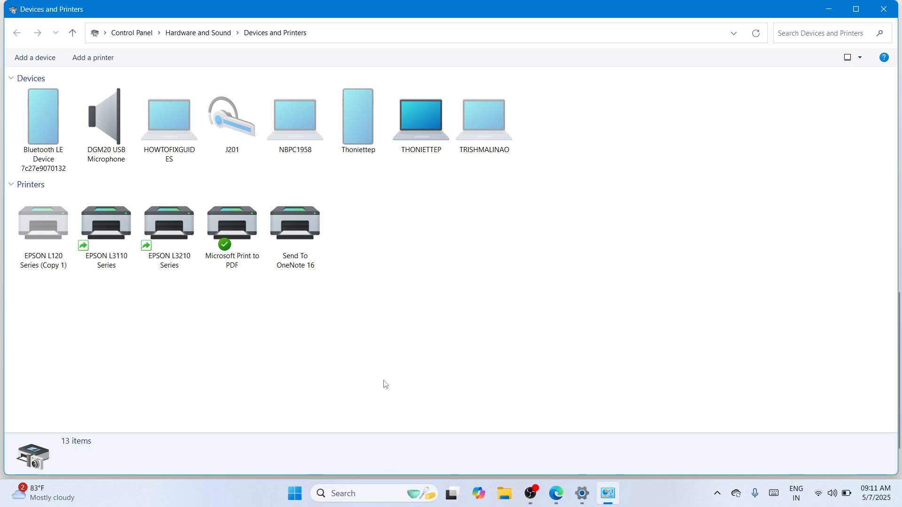
{"action": "left_click", "coordinate": [878, 13]}
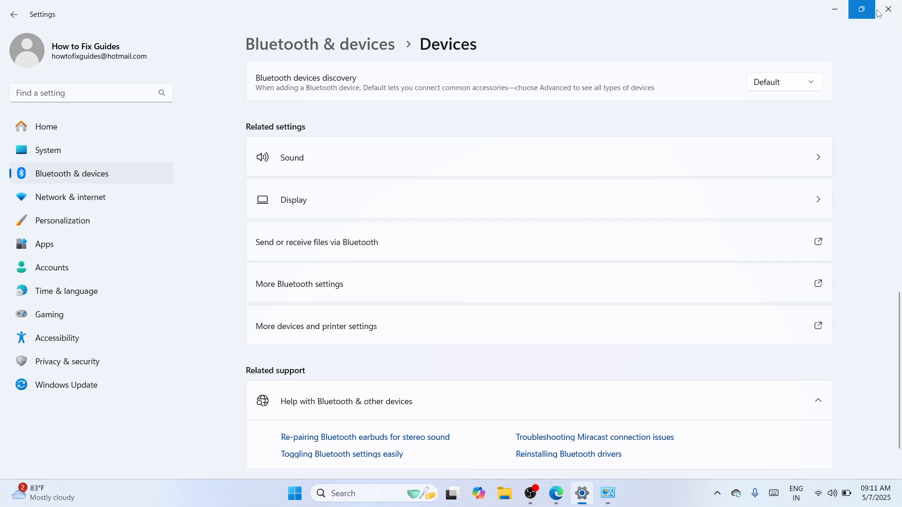
{"action": "left_click", "coordinate": [878, 13]}
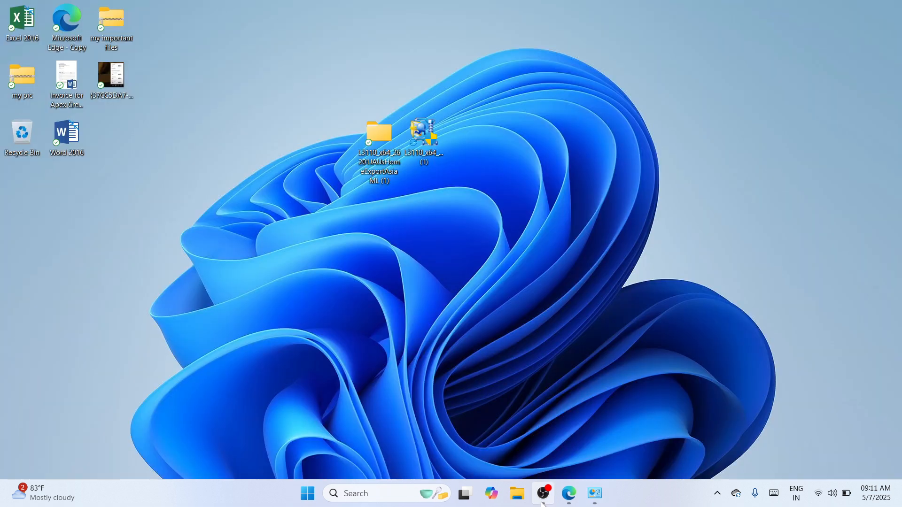